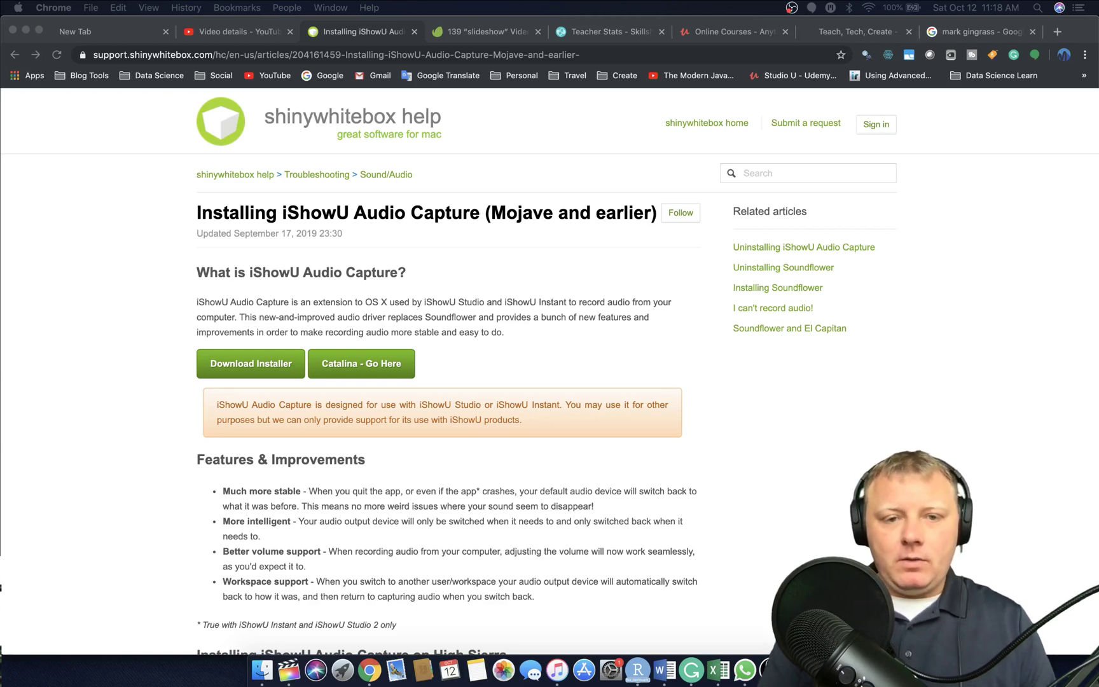
- Show all open windows in Mission Control after reading the iShowU install guide
{"action": "key", "text": "ctrl+Up"}
- Open Tutorial.mp4 from the Stomp Opener folder and play it, pausing at 00:07
{"action": "left_click", "coordinate": [845, 187]}
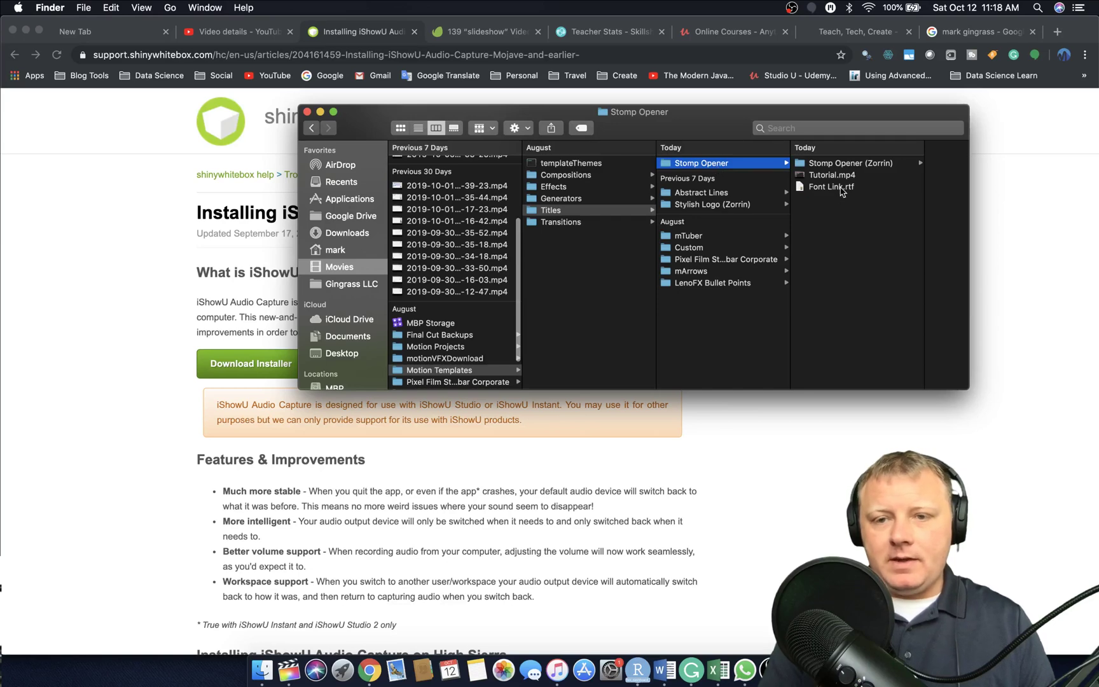
{"action": "double_click", "coordinate": [832, 175]}
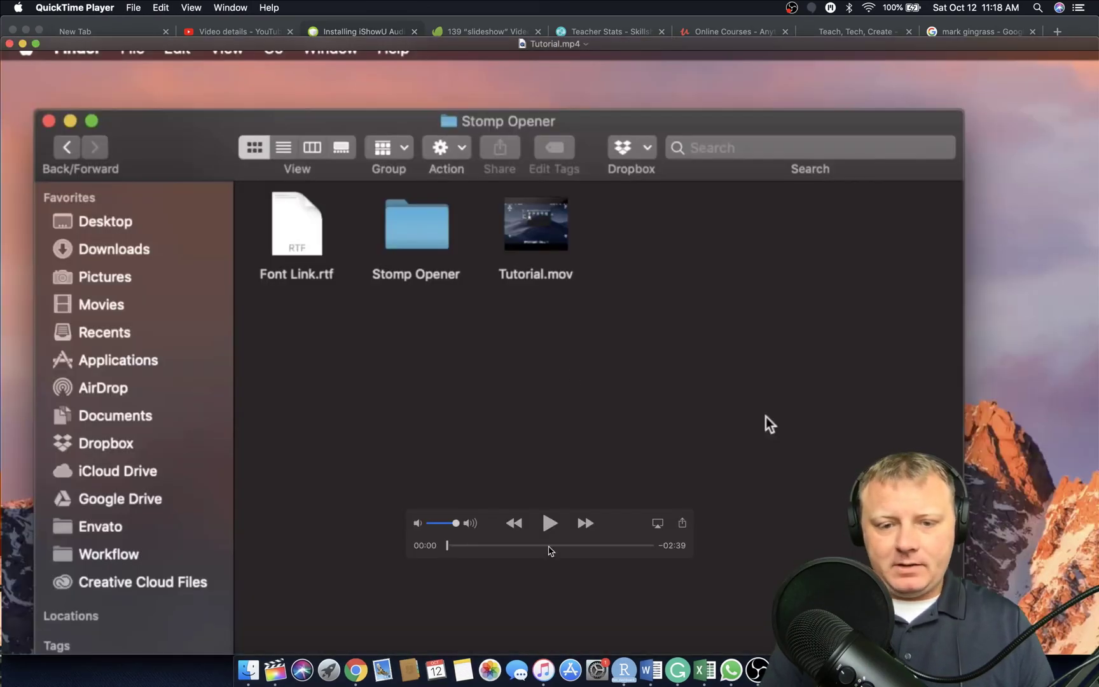
{"action": "left_click", "coordinate": [548, 530]}
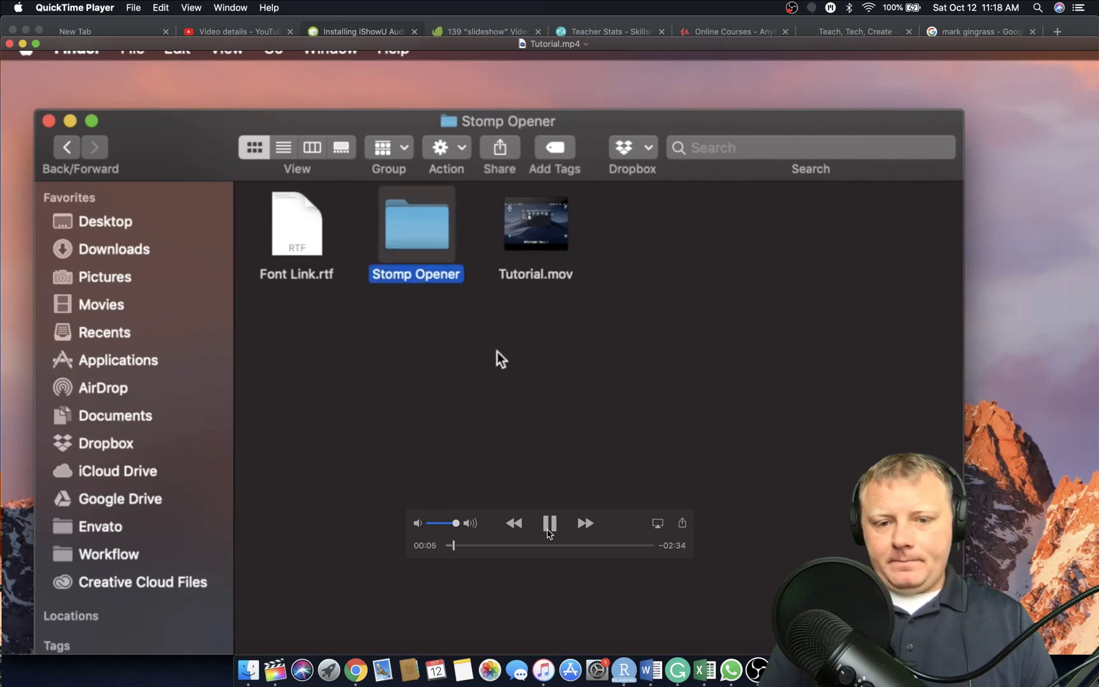
{"action": "left_click", "coordinate": [548, 530]}
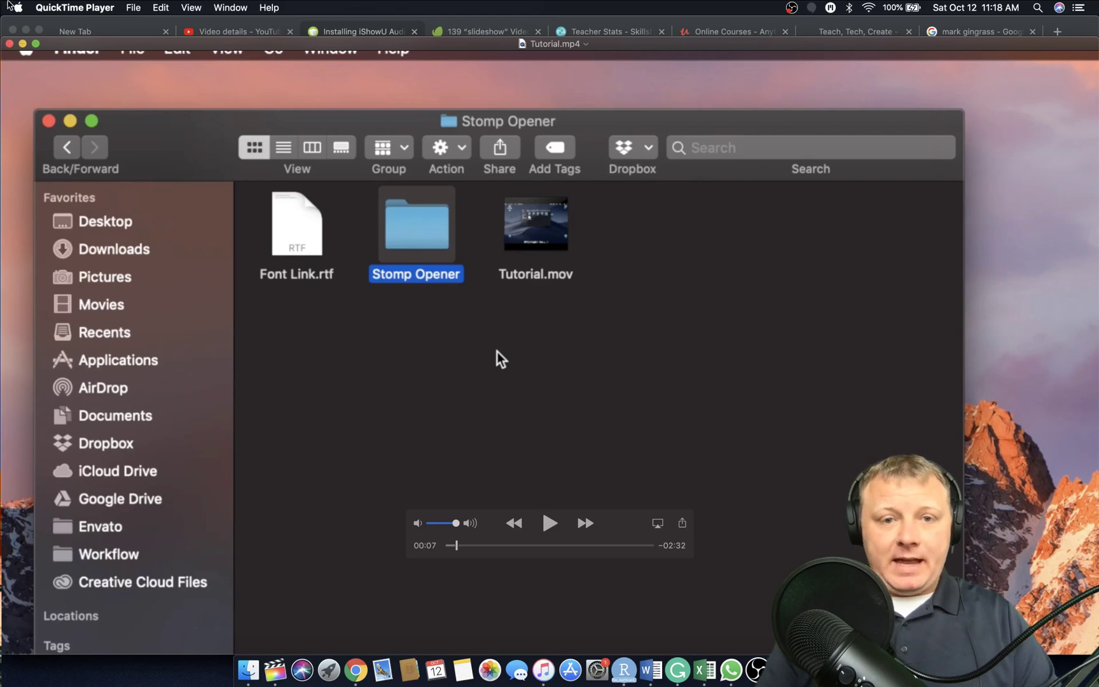
- Close the Tutorial.mp4 video and move the OBS window aside to reveal Chrome
{"action": "double_click", "coordinate": [194, 48]}
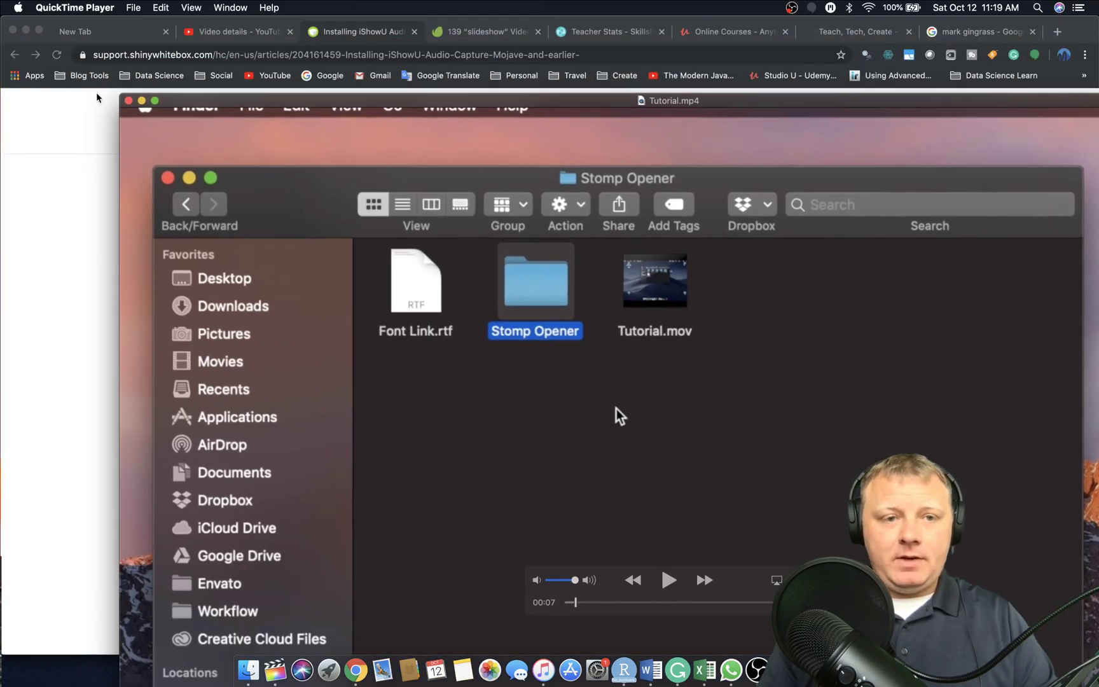
{"action": "left_click", "coordinate": [126, 99]}
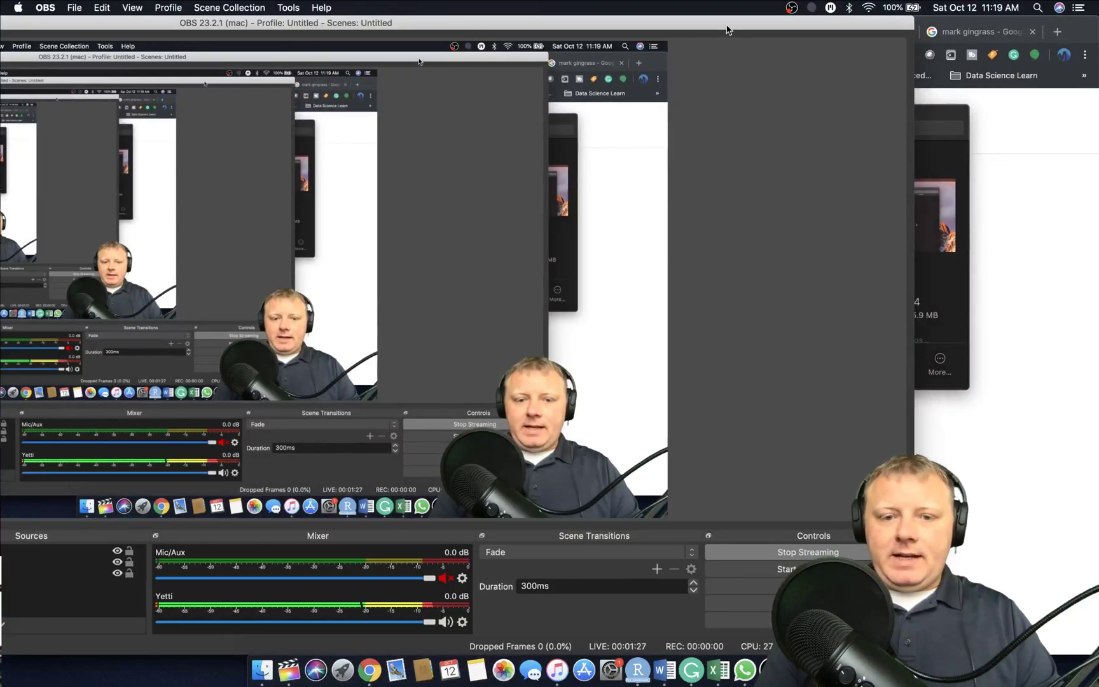
{"action": "left_click_drag", "start_coordinate": [740, 30], "coordinate": [423, 30]}
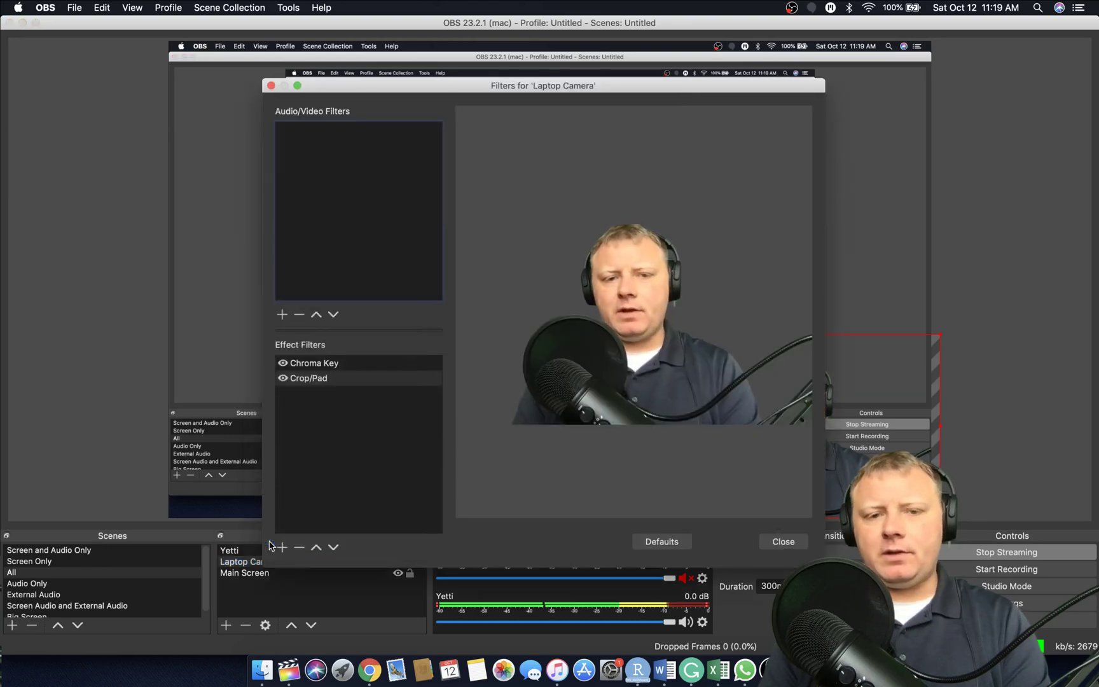
- Compare the Laptop Camera's Chroma Key settings with its Crop/Pad values (Left 83, Right 58)
{"action": "left_click", "coordinate": [322, 368]}
{"action": "left_click", "coordinate": [323, 380]}
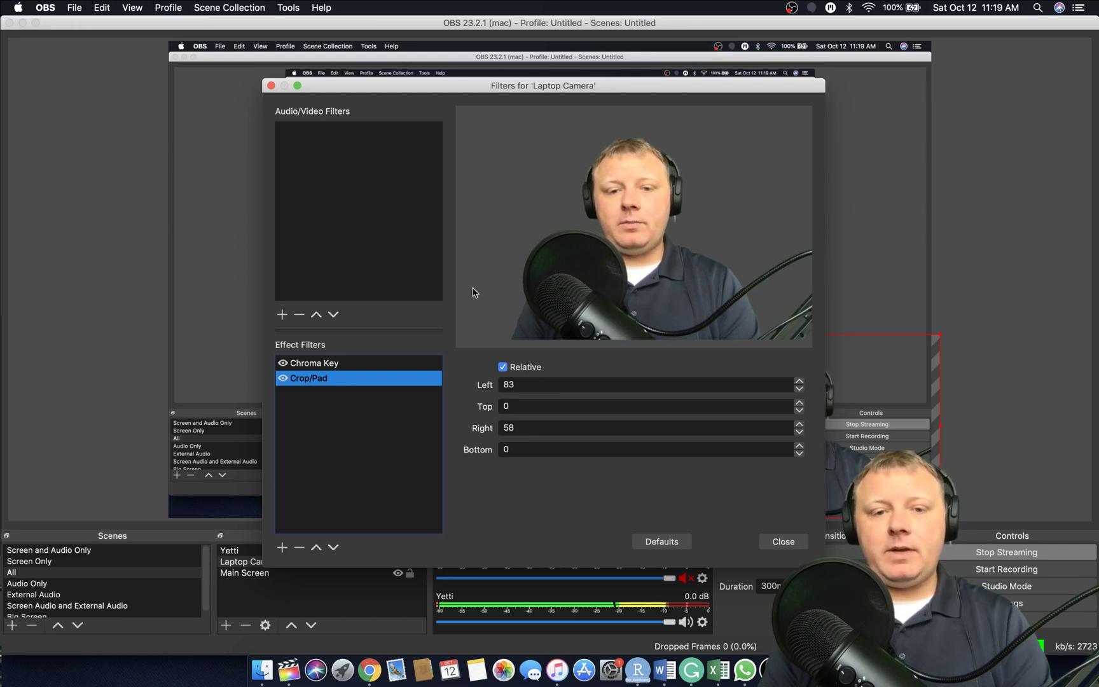
{"action": "left_click", "coordinate": [349, 364]}
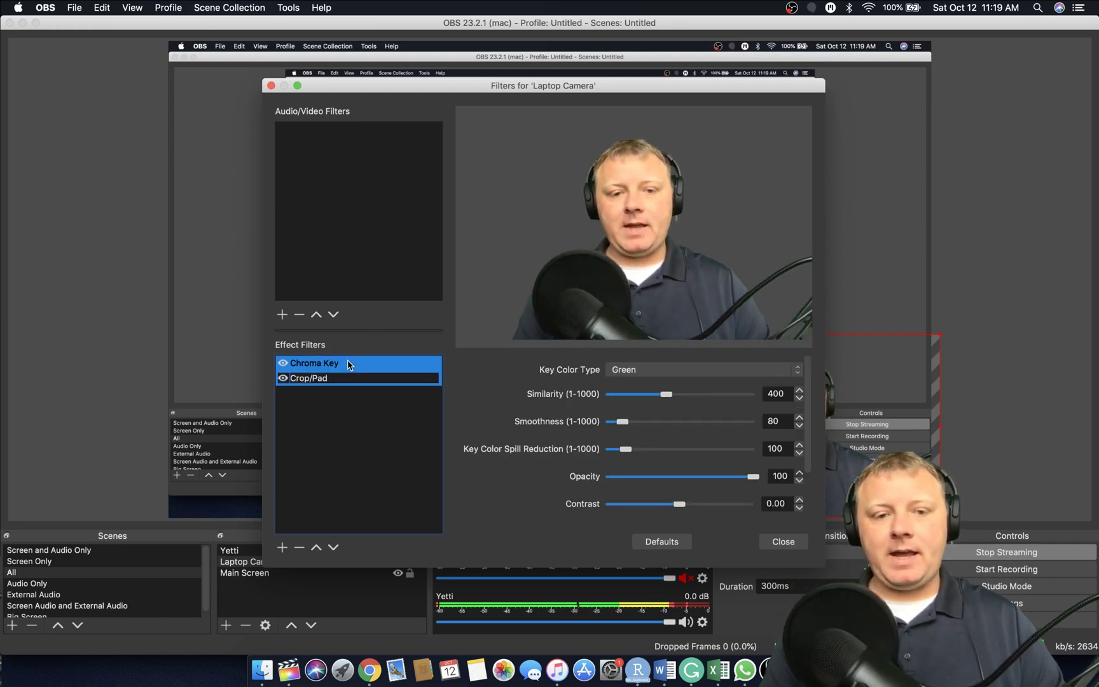
{"action": "left_click", "coordinate": [350, 379]}
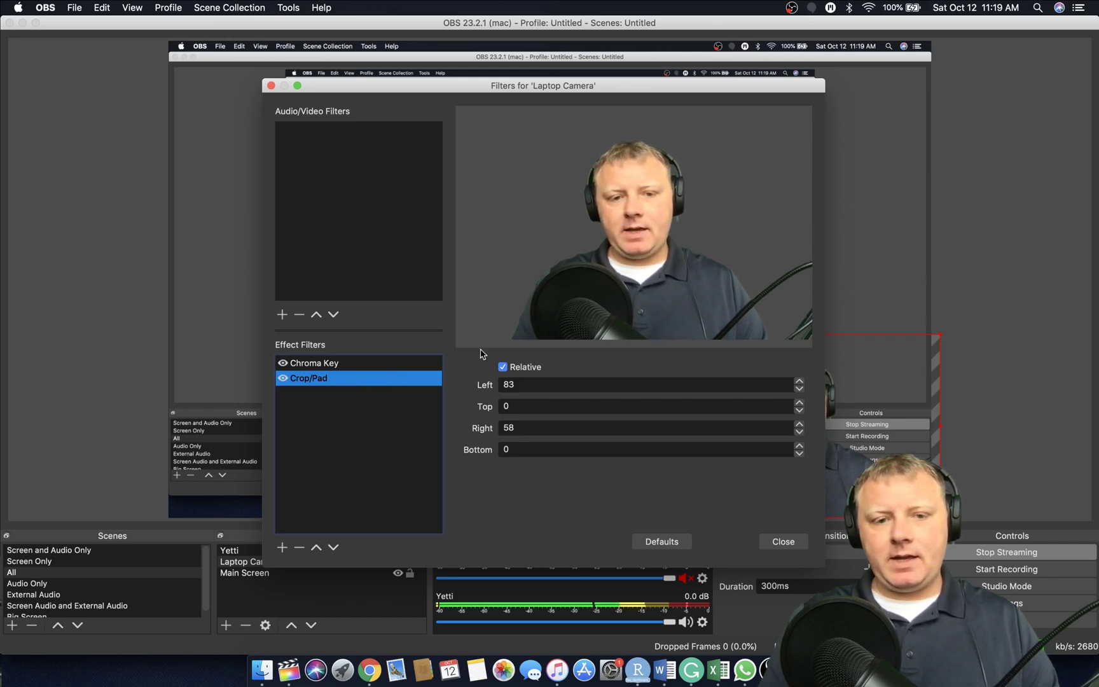
{"action": "left_click", "coordinate": [380, 366]}
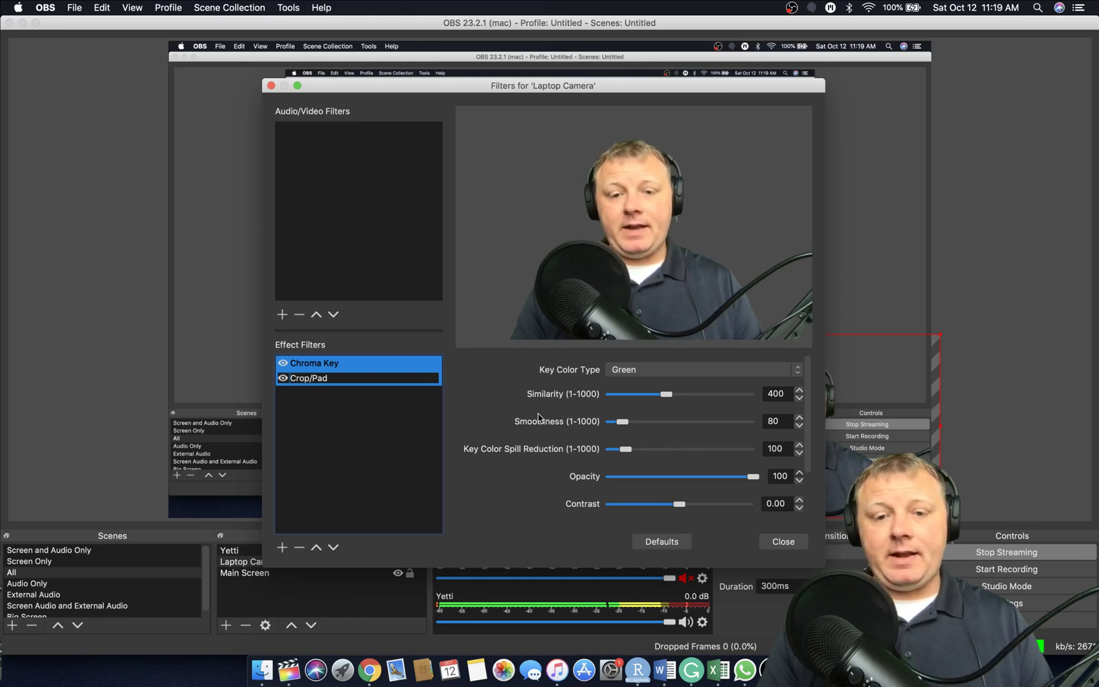
{"action": "left_click", "coordinate": [294, 379]}
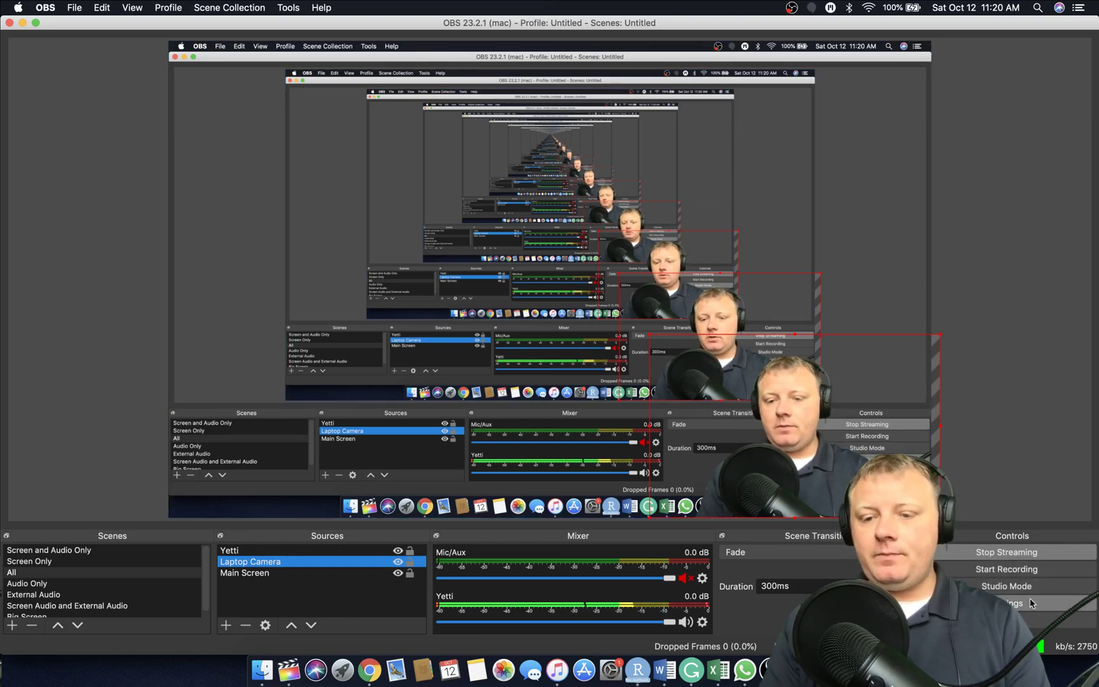
- Verify in OBS Audio settings that Mic/Auxiliary Audio uses iShowU Audio Capture
{"action": "left_click", "coordinate": [1044, 603]}
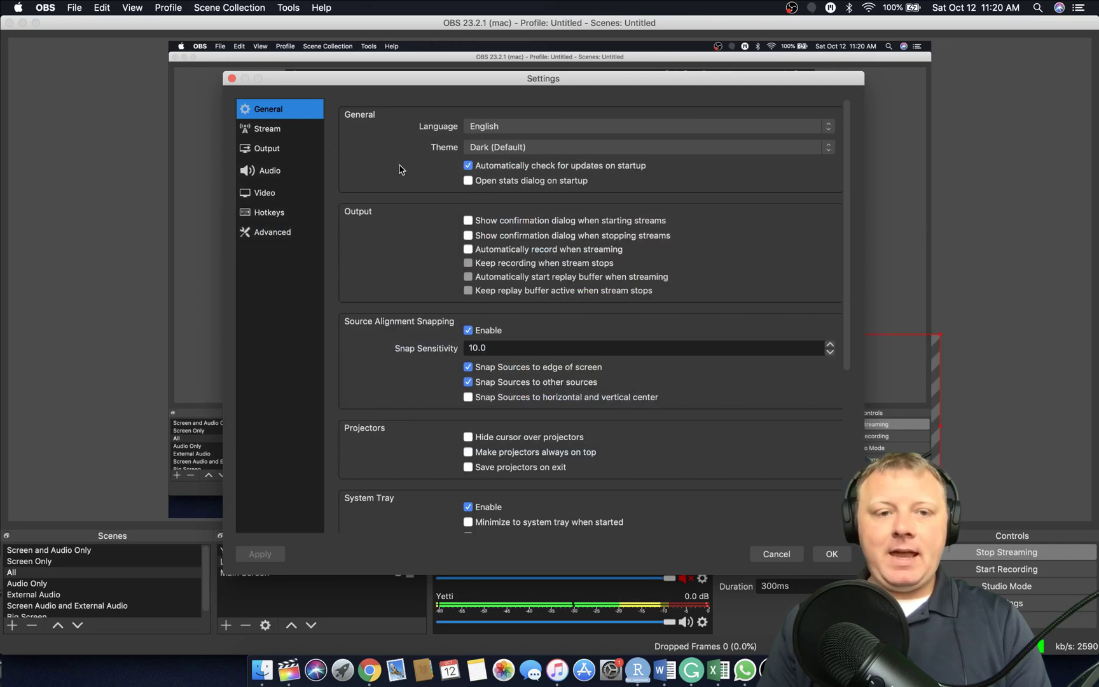
{"action": "left_click", "coordinate": [273, 170]}
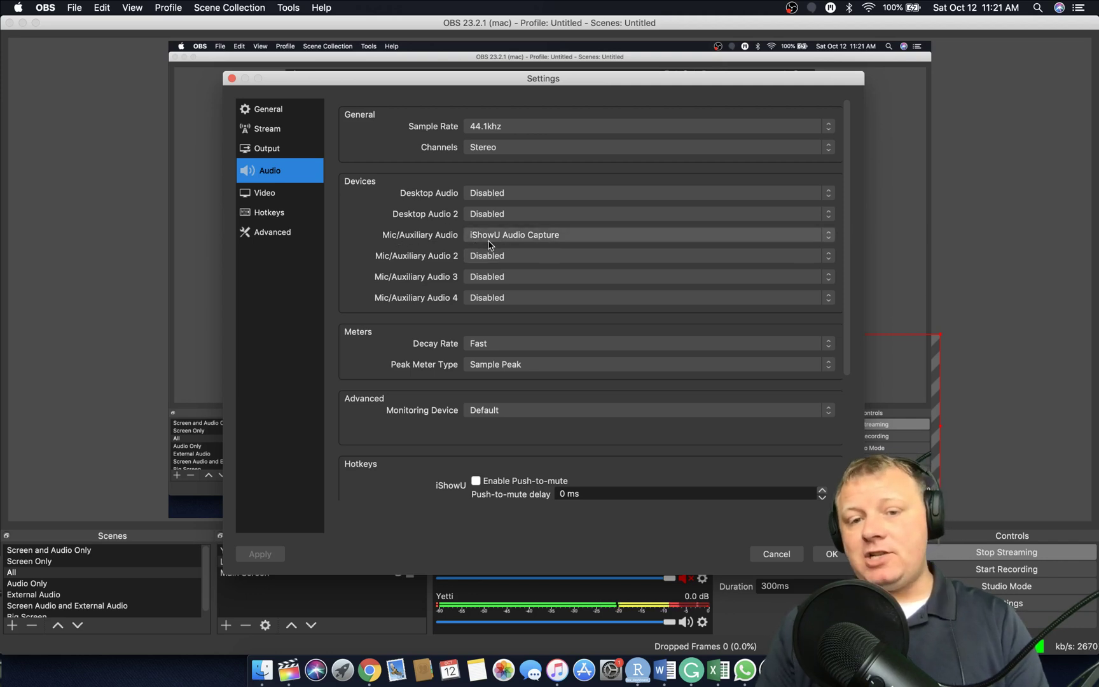
{"action": "left_click", "coordinate": [829, 239]}
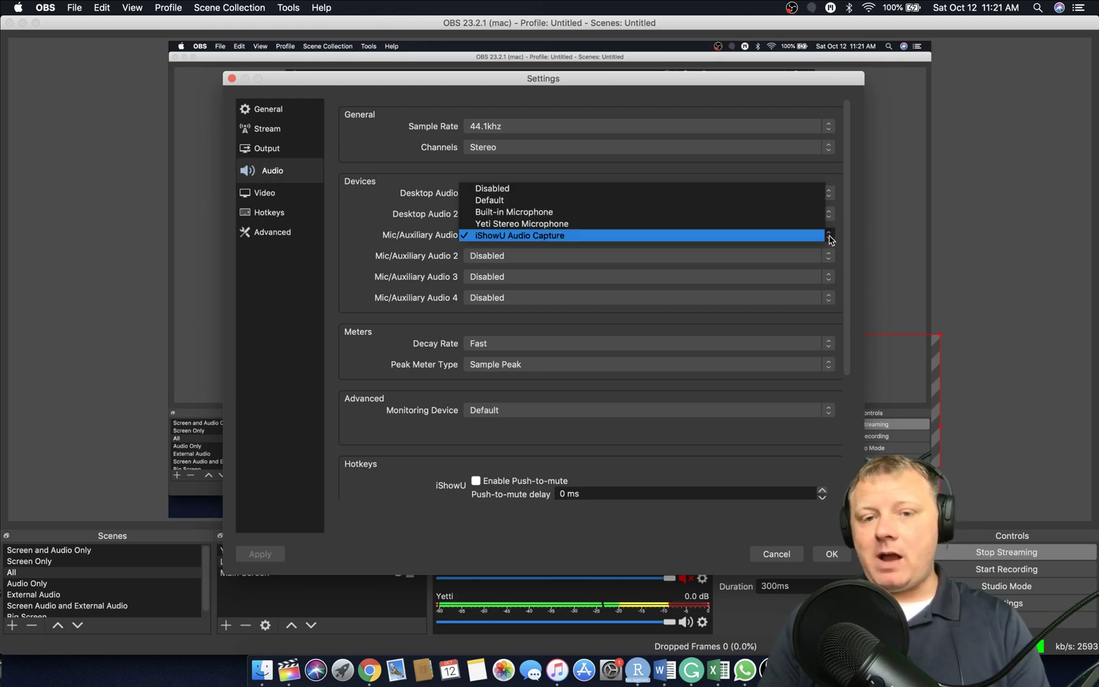
{"action": "left_click", "coordinate": [831, 239]}
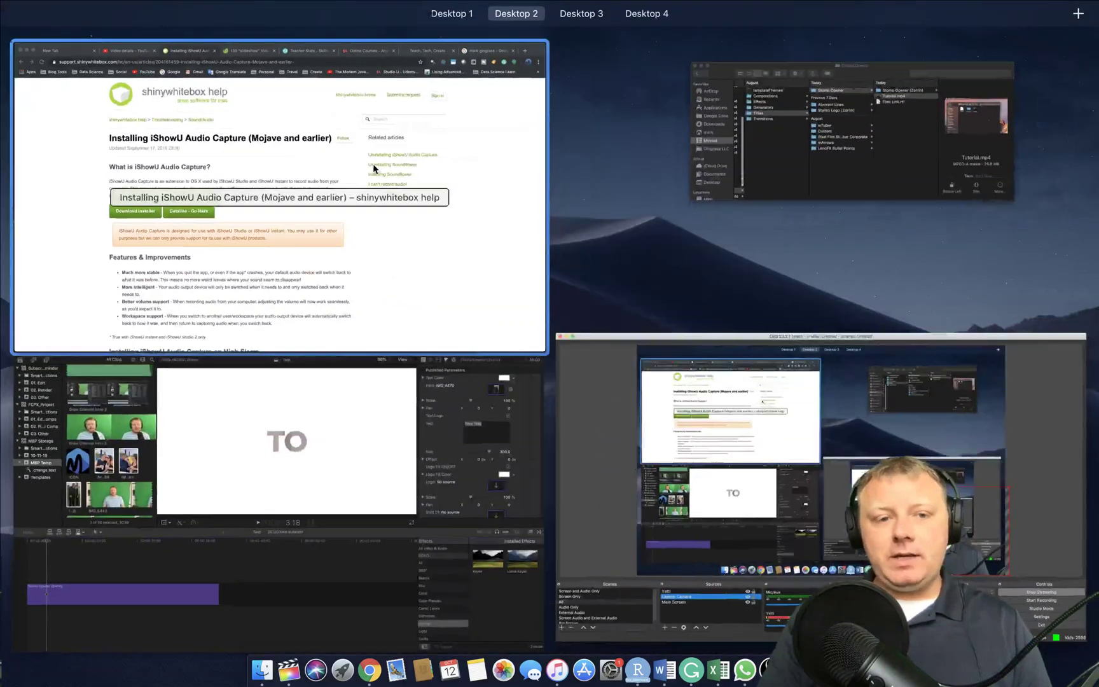
- Bring the iShowU guide forward, highlight its title, and scroll down through the install steps
{"action": "left_click", "coordinate": [373, 163]}
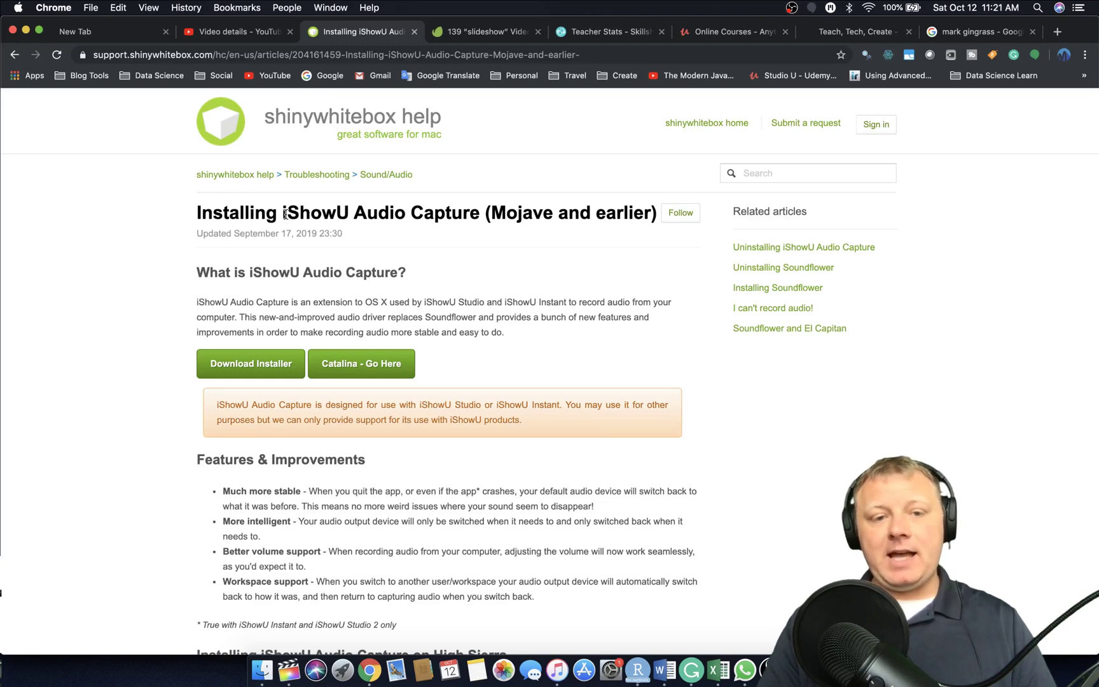
{"action": "left_click_drag", "start_coordinate": [286, 214], "coordinate": [478, 220]}
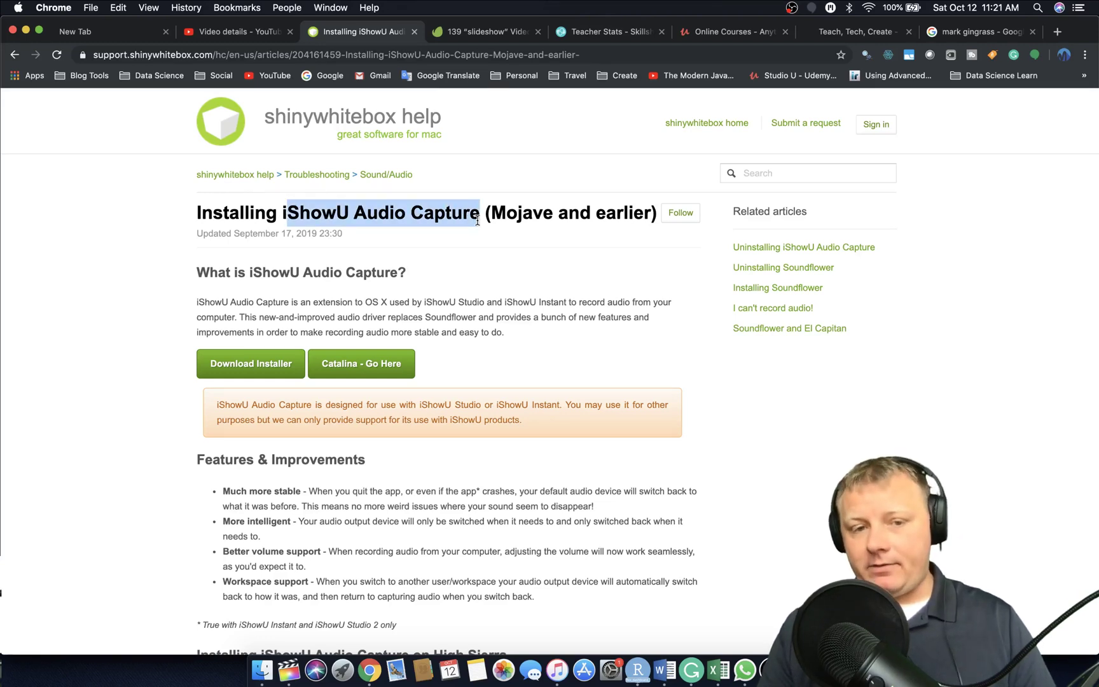
{"action": "scroll", "coordinate": [474, 443], "scroll_direction": "down", "scroll_amount": 2}
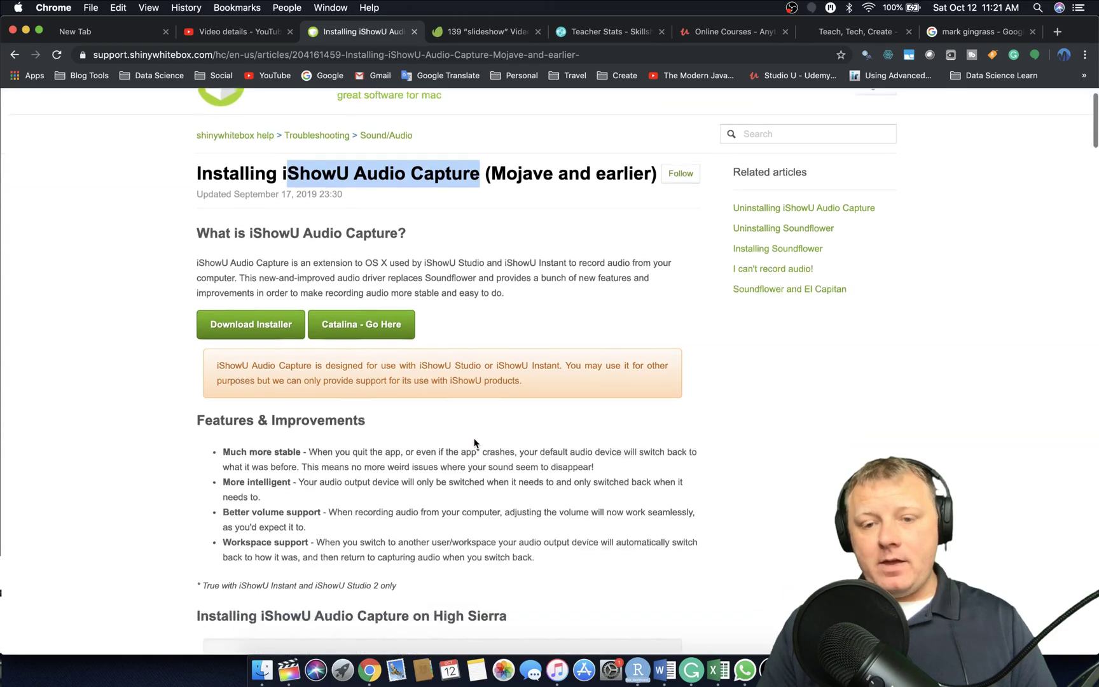
{"action": "scroll", "coordinate": [474, 442], "scroll_direction": "down", "scroll_amount": 3}
{"action": "scroll", "coordinate": [483, 403], "scroll_direction": "down", "scroll_amount": 10}
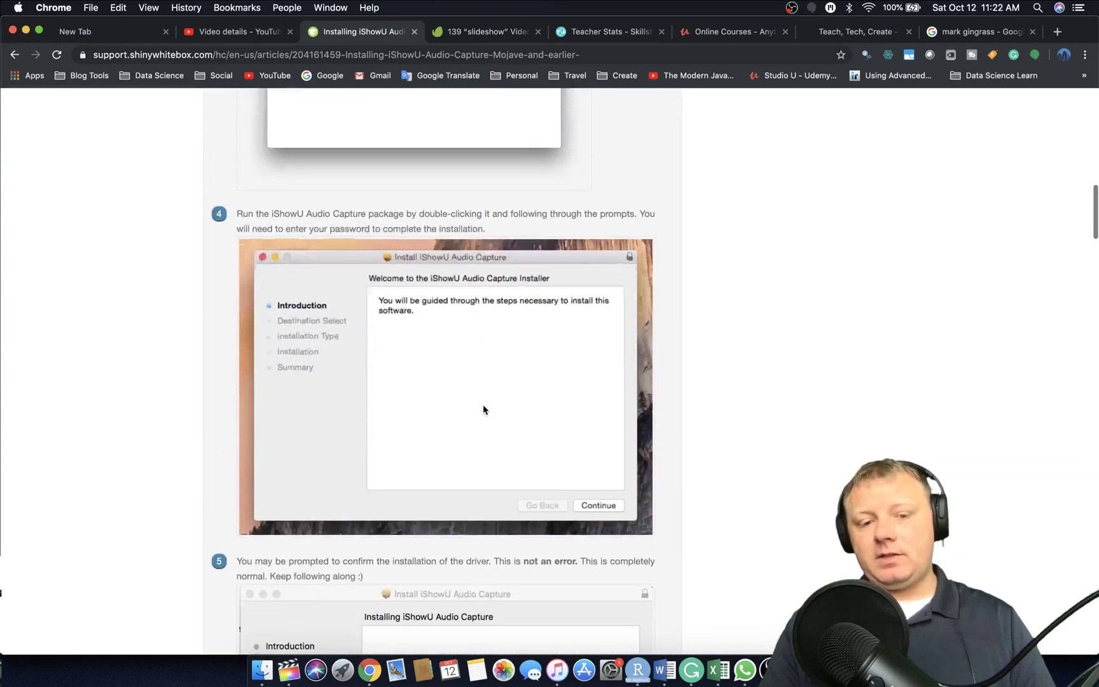
{"action": "scroll", "coordinate": [484, 410], "scroll_direction": "down", "scroll_amount": 20}
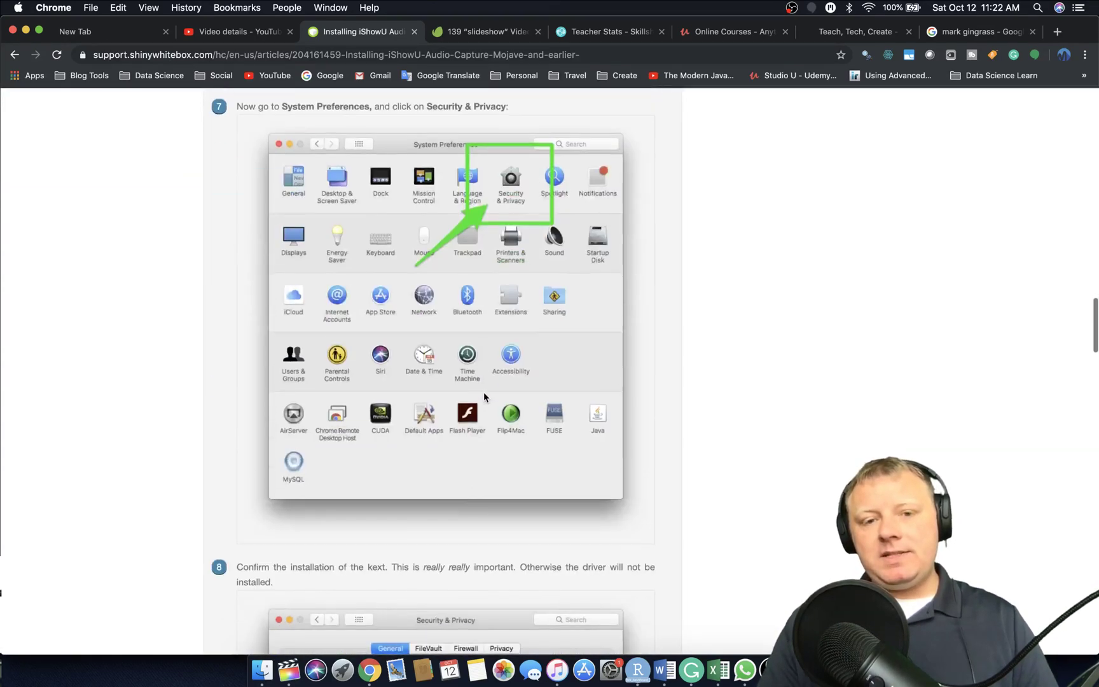
{"action": "scroll", "coordinate": [483, 392], "scroll_direction": "down", "scroll_amount": 15}
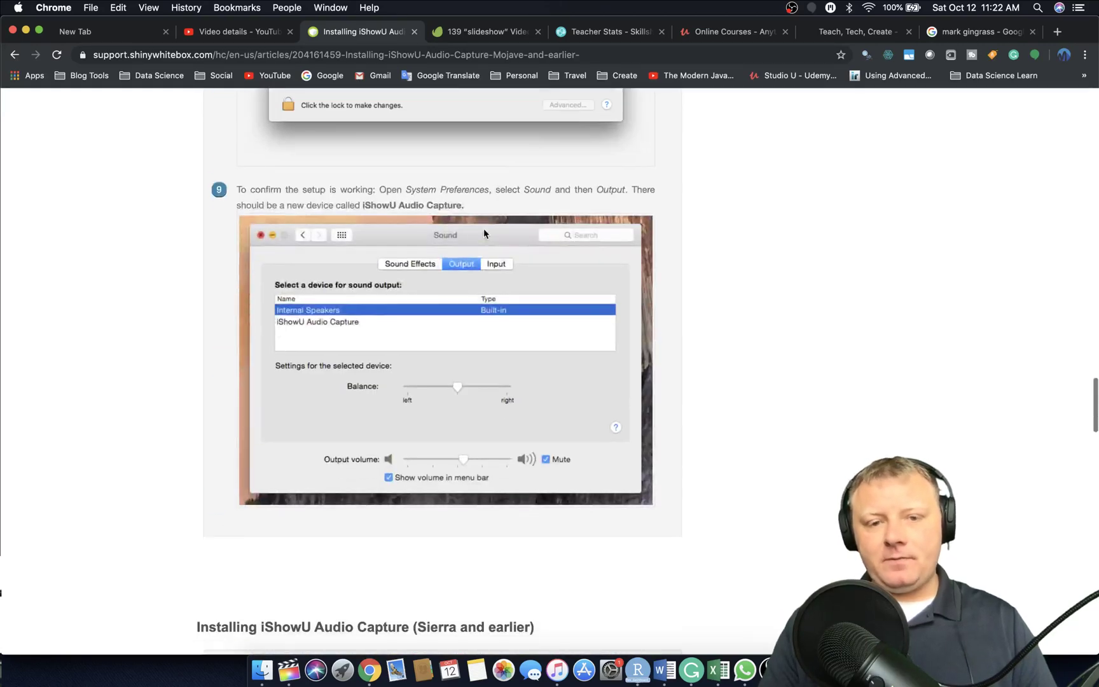
{"action": "scroll", "coordinate": [484, 230], "scroll_direction": "down", "scroll_amount": 10}
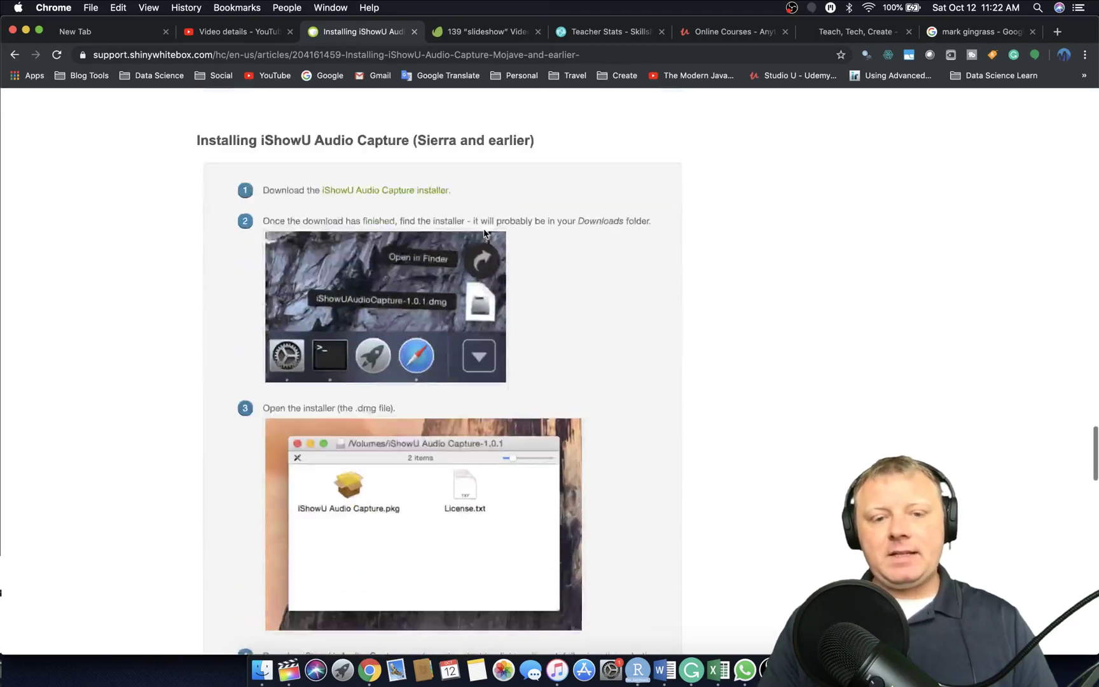
{"action": "scroll", "coordinate": [483, 233], "scroll_direction": "down", "scroll_amount": 20}
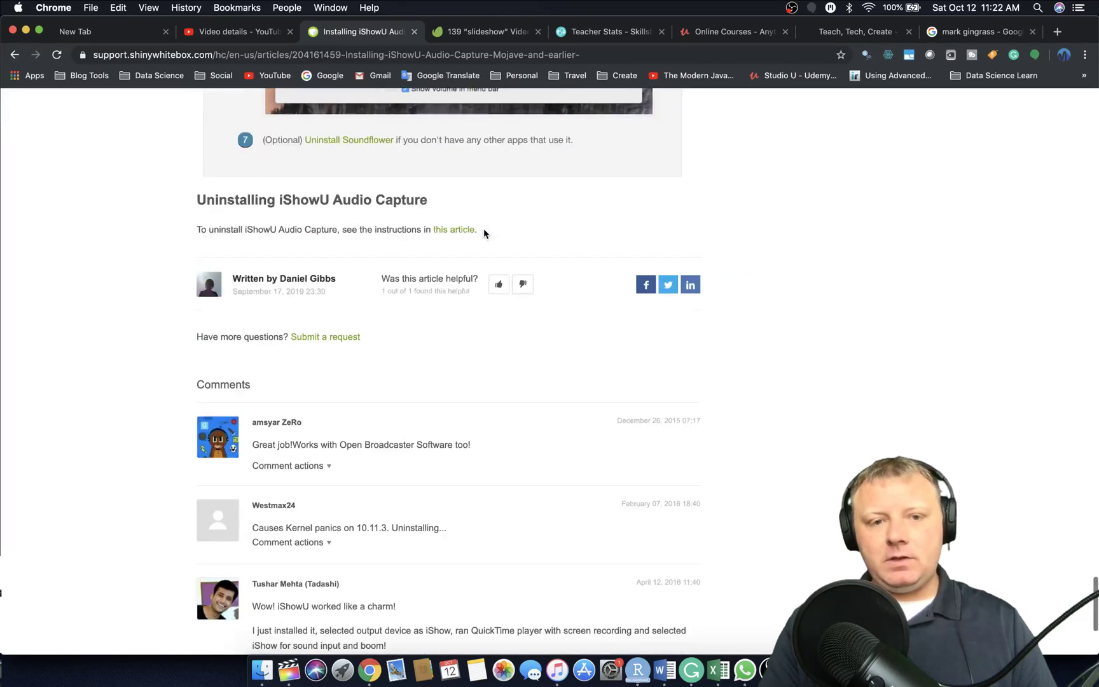
- Scroll back up to the installer package step, then show all open windows
{"action": "scroll", "coordinate": [484, 232], "scroll_direction": "up", "scroll_amount": 10}
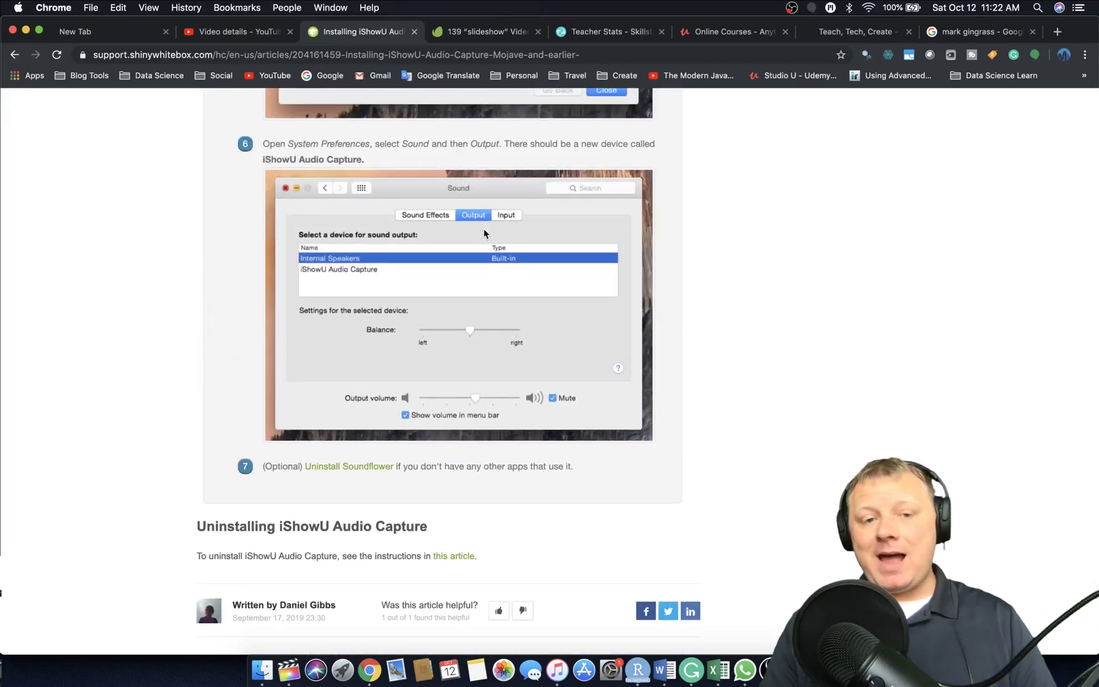
{"action": "scroll", "coordinate": [483, 233], "scroll_direction": "down", "scroll_amount": 5}
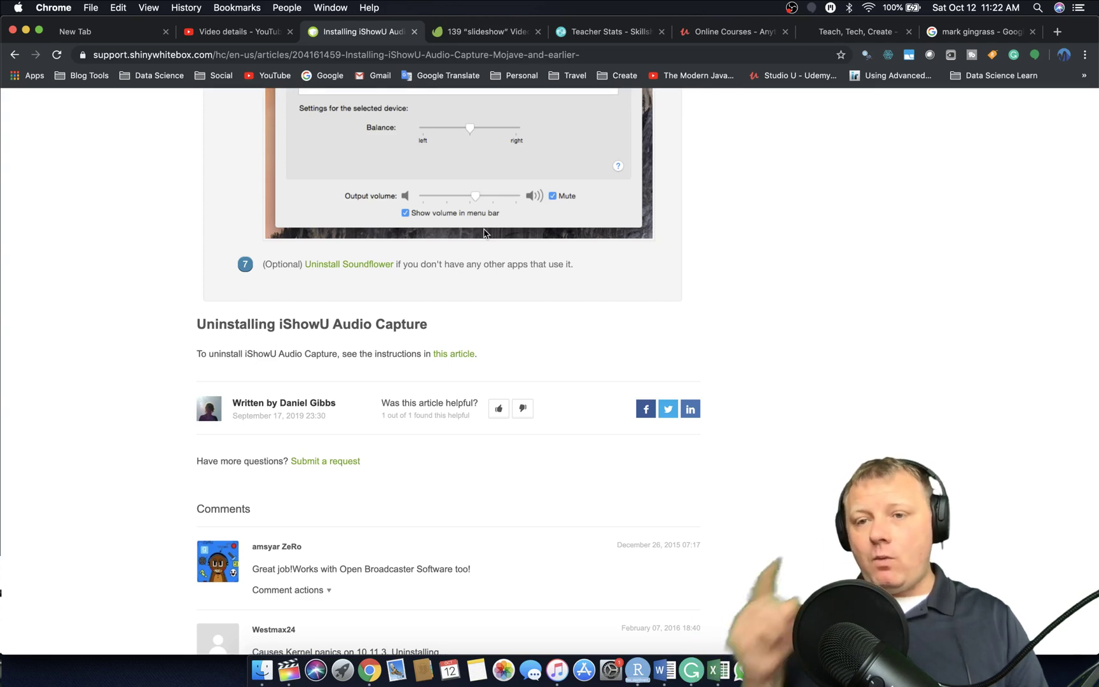
{"action": "scroll", "coordinate": [483, 232], "scroll_direction": "up", "scroll_amount": 3}
{"action": "scroll", "coordinate": [484, 232], "scroll_direction": "up", "scroll_amount": 12}
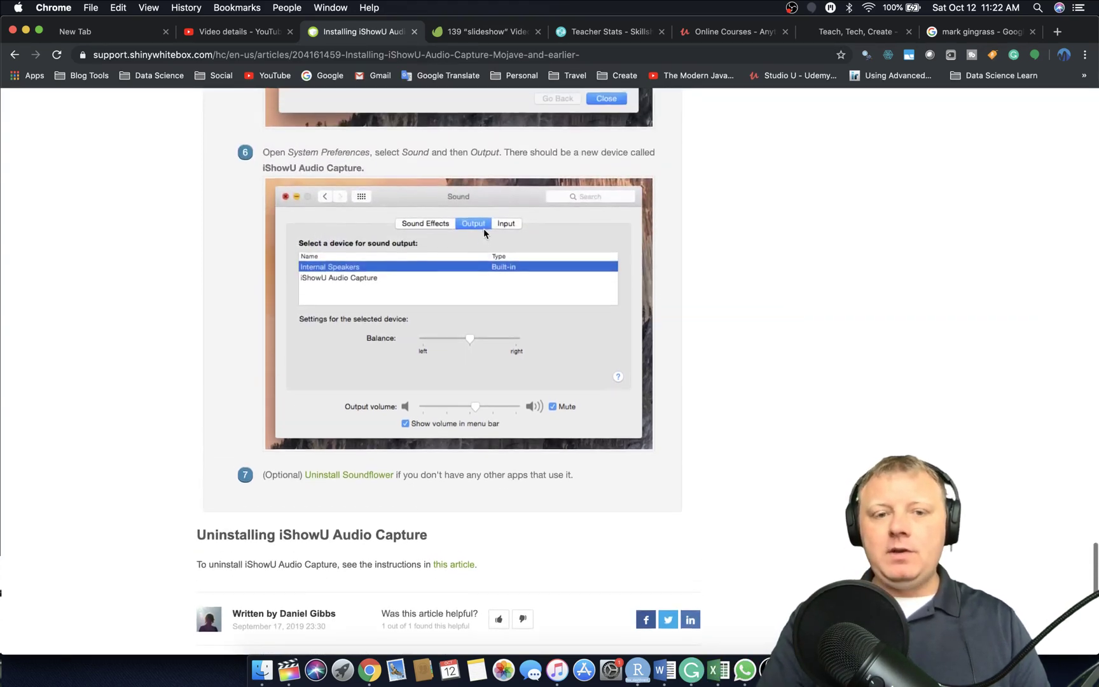
{"action": "scroll", "coordinate": [483, 233], "scroll_direction": "up", "scroll_amount": 3}
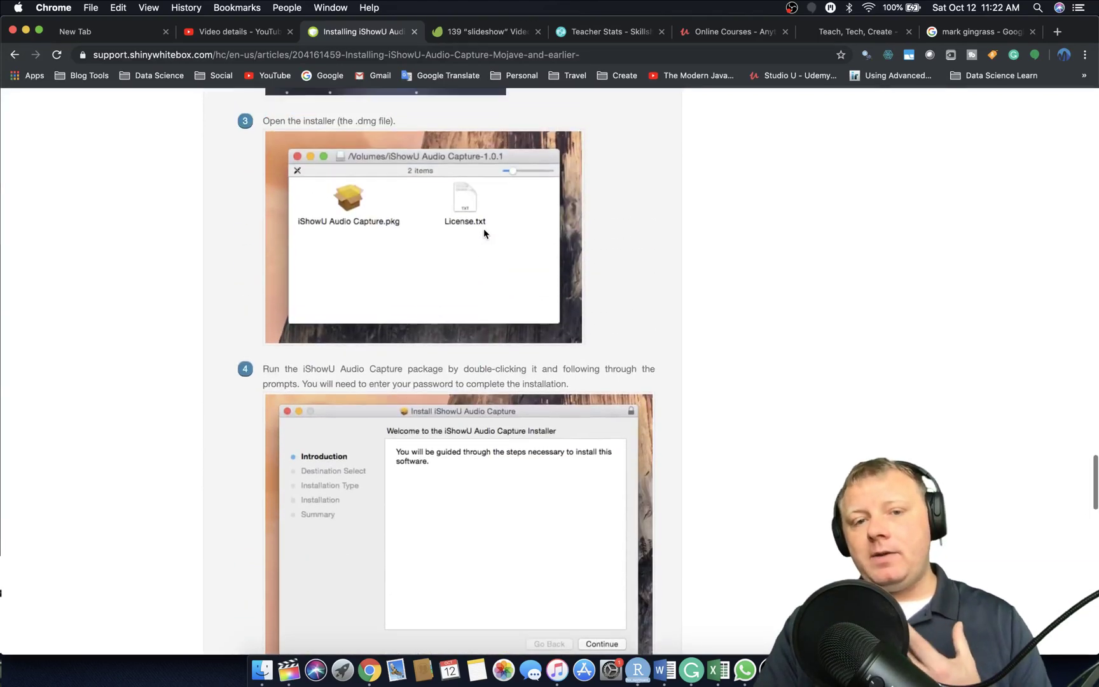
{"action": "scroll", "coordinate": [483, 233], "scroll_direction": "down", "scroll_amount": 3}
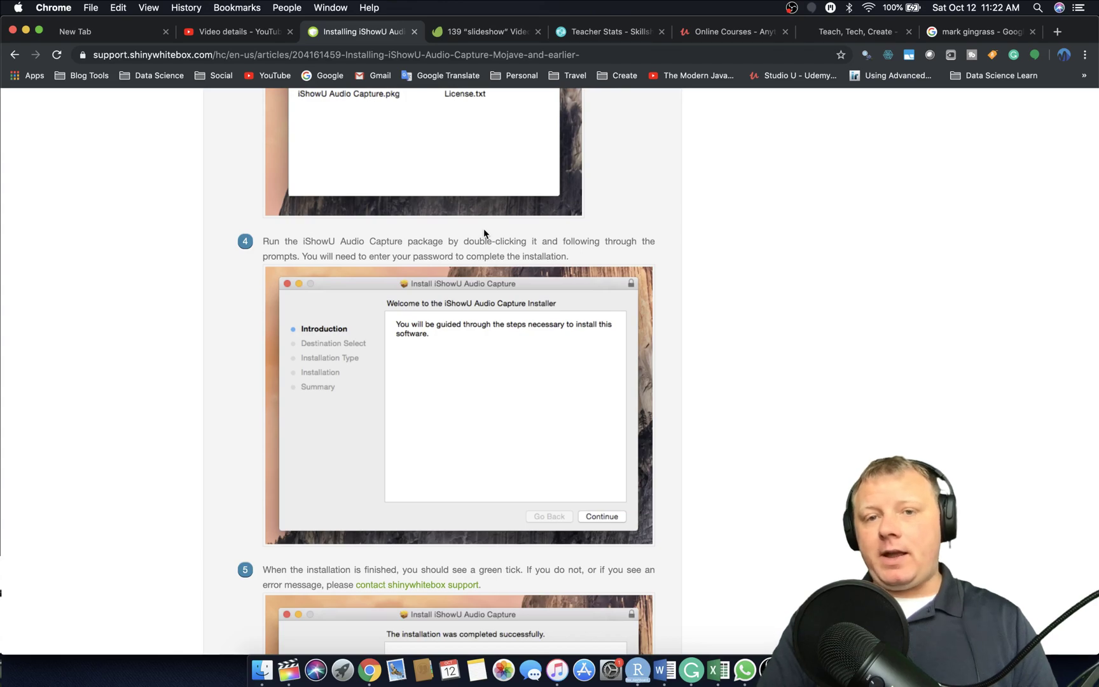
{"action": "key", "text": "ctrl+Up"}
- Check OBS Studio briefly, then return to Chrome's iShowU article scrolled up to its title
{"action": "left_click", "coordinate": [770, 427]}
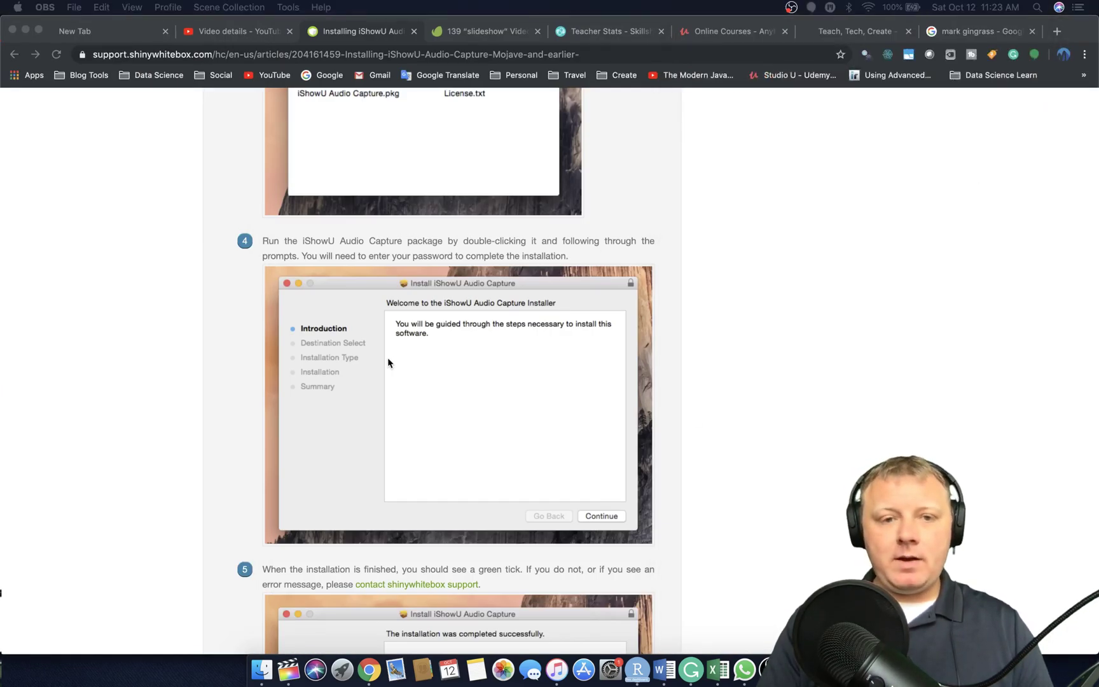
{"action": "scroll", "coordinate": [387, 358], "scroll_direction": "up", "scroll_amount": 20}
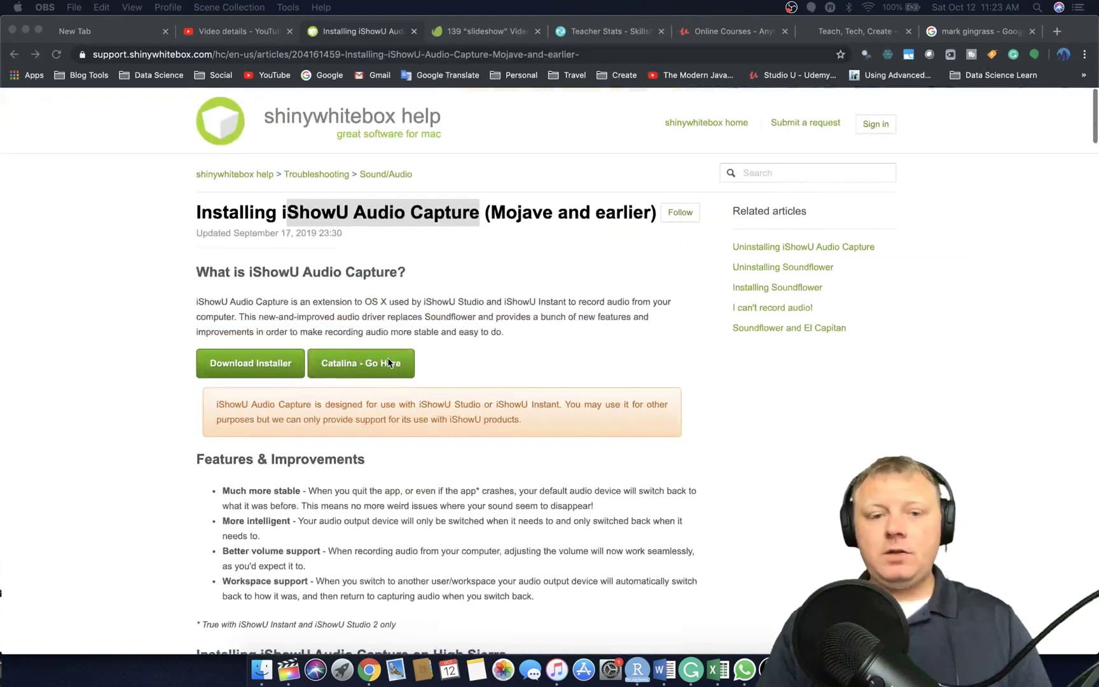
{"action": "left_click", "coordinate": [462, 302]}
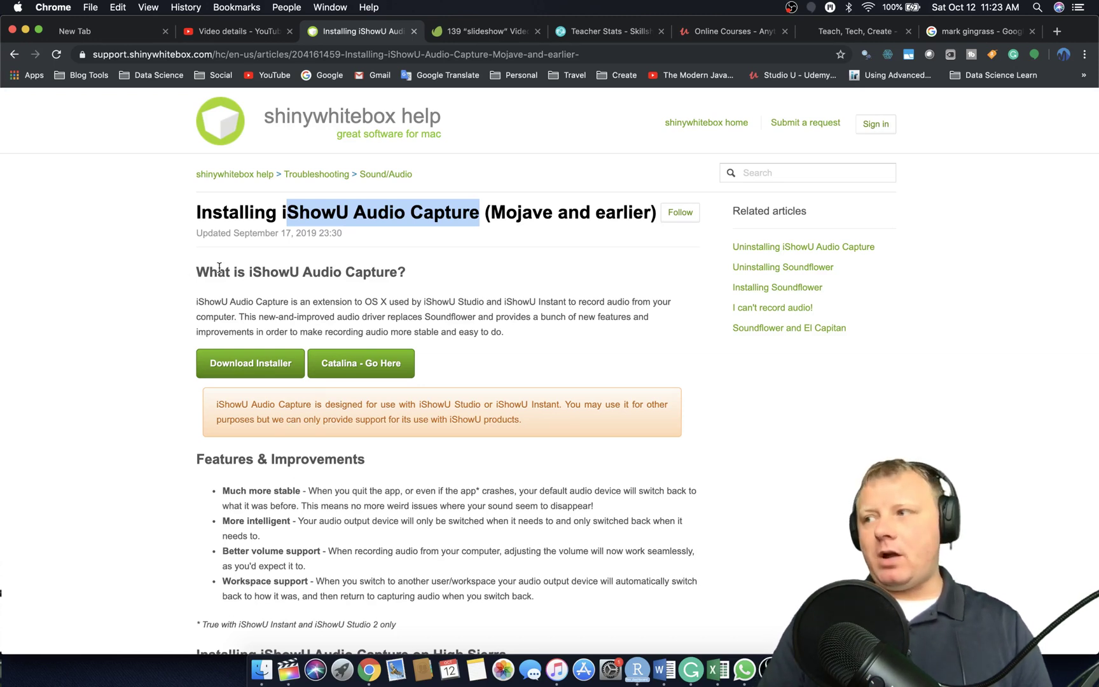
- Select the full heading 'Installing iShowU Audio Capture (Mojave and earlier)'
{"action": "left_click", "coordinate": [203, 227]}
{"action": "left_click_drag", "start_coordinate": [194, 212], "coordinate": [496, 190]}
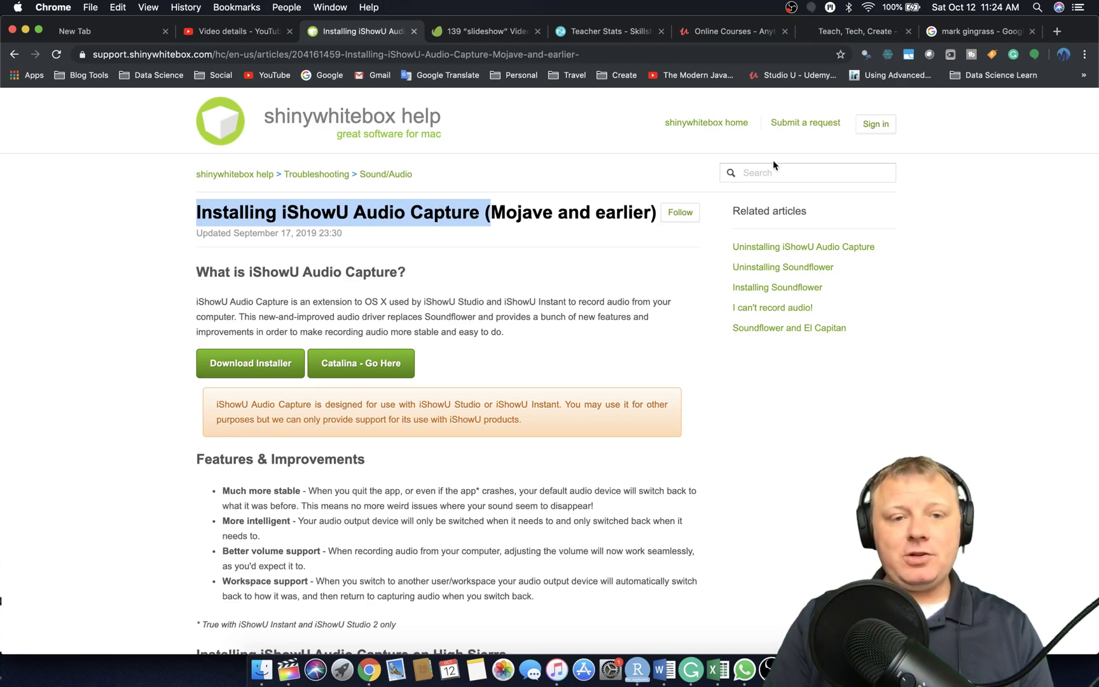
{"action": "triple_click", "coordinate": [295, 219]}
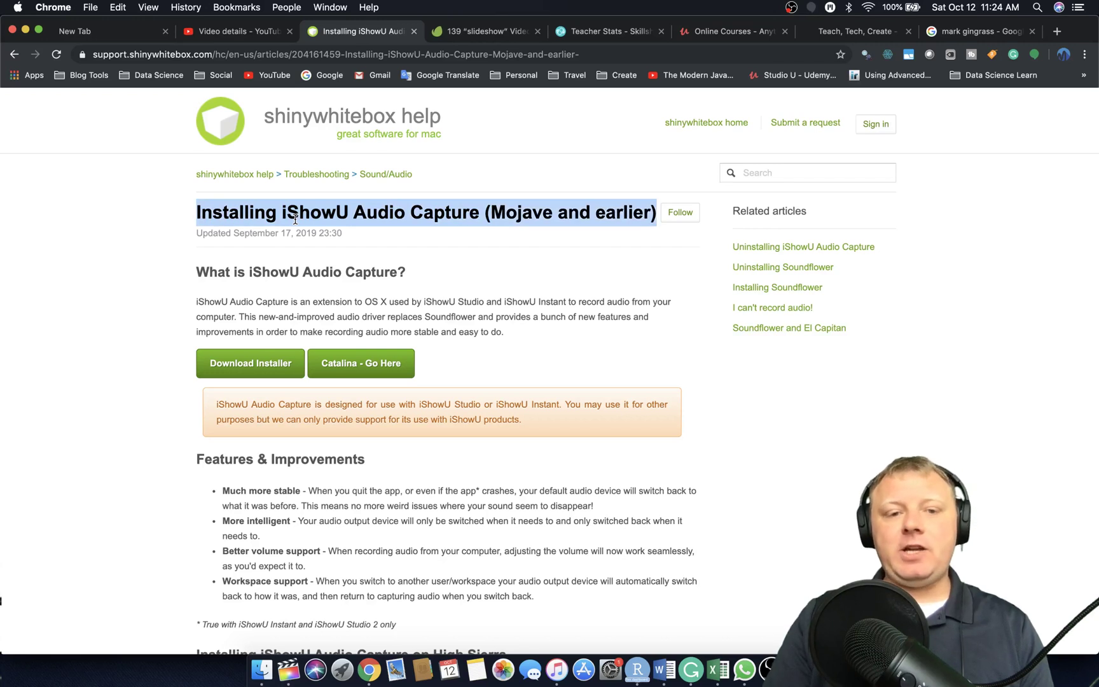